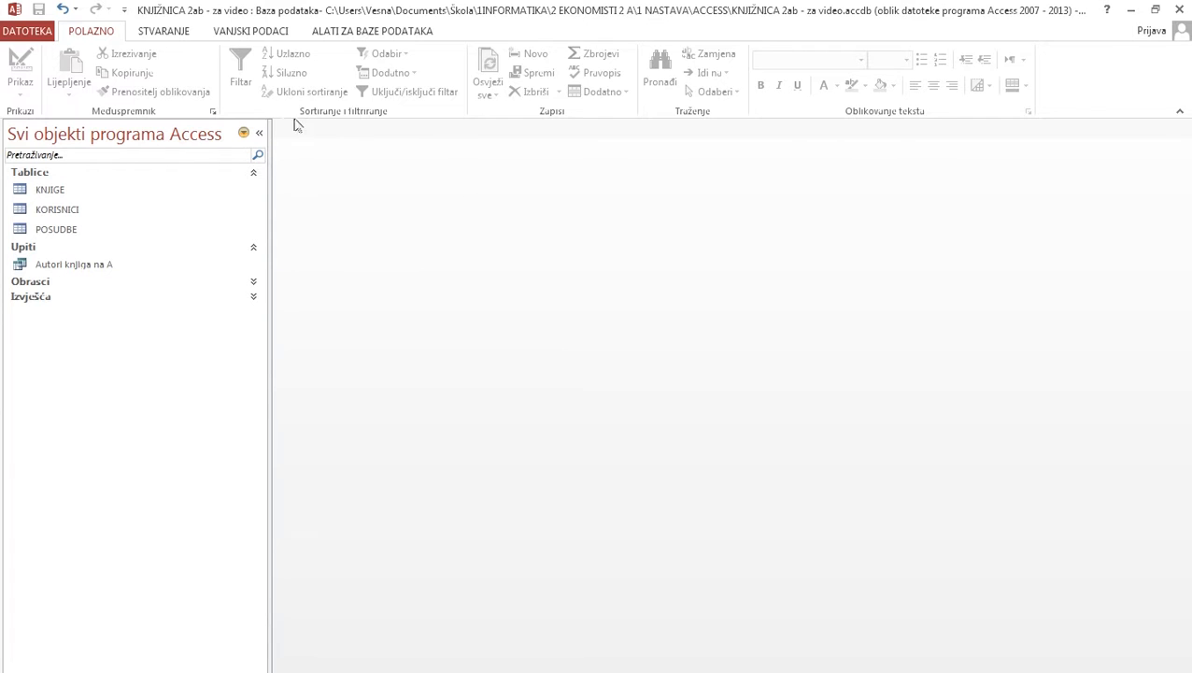
- Create a new query in design view based on the KNJIGE table, and enlarge its field list to show all fields
click(154, 32)
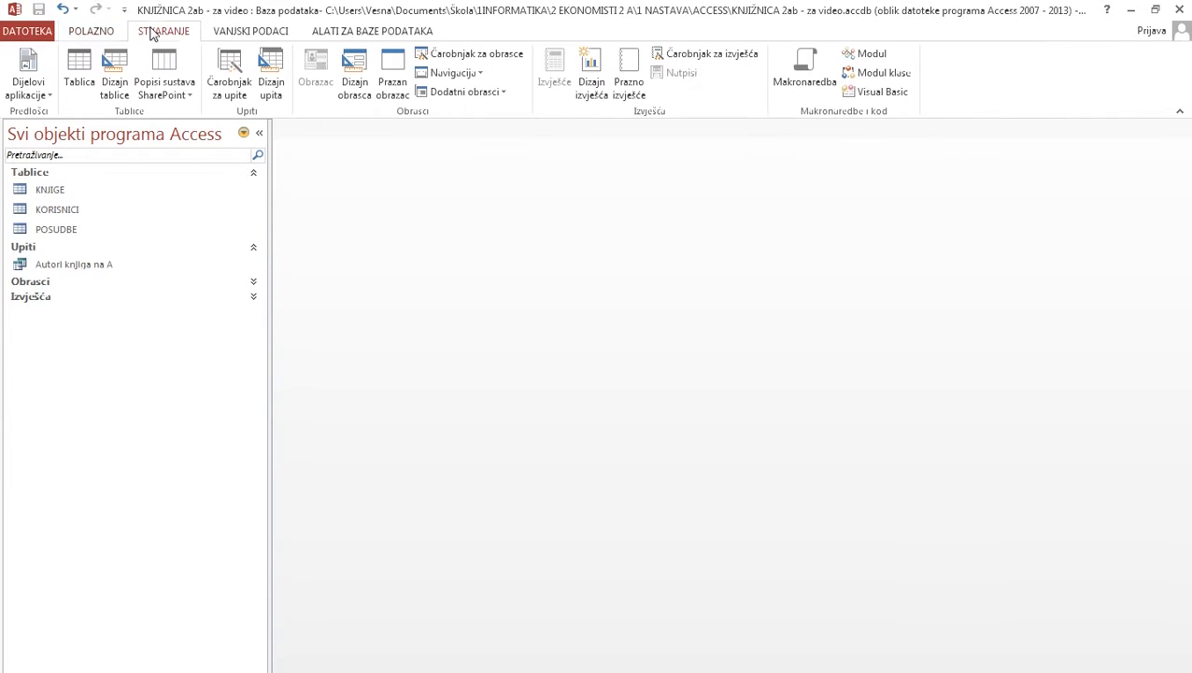
click(270, 70)
drag(622, 468, 577, 217)
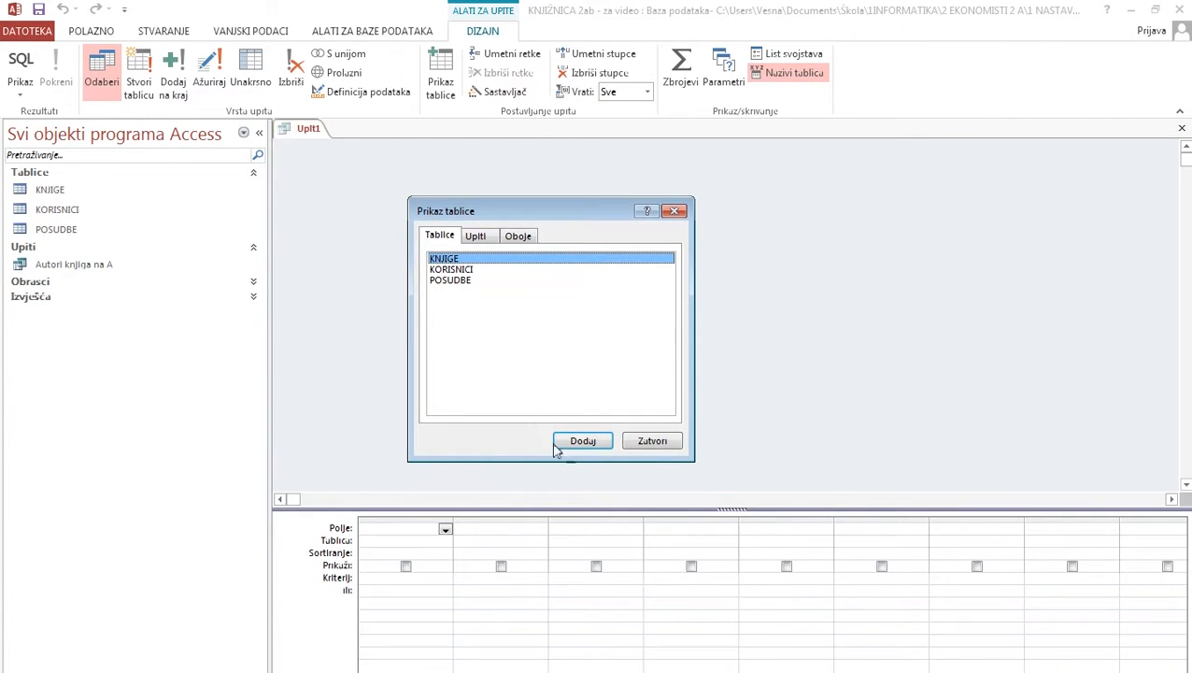
click(586, 442)
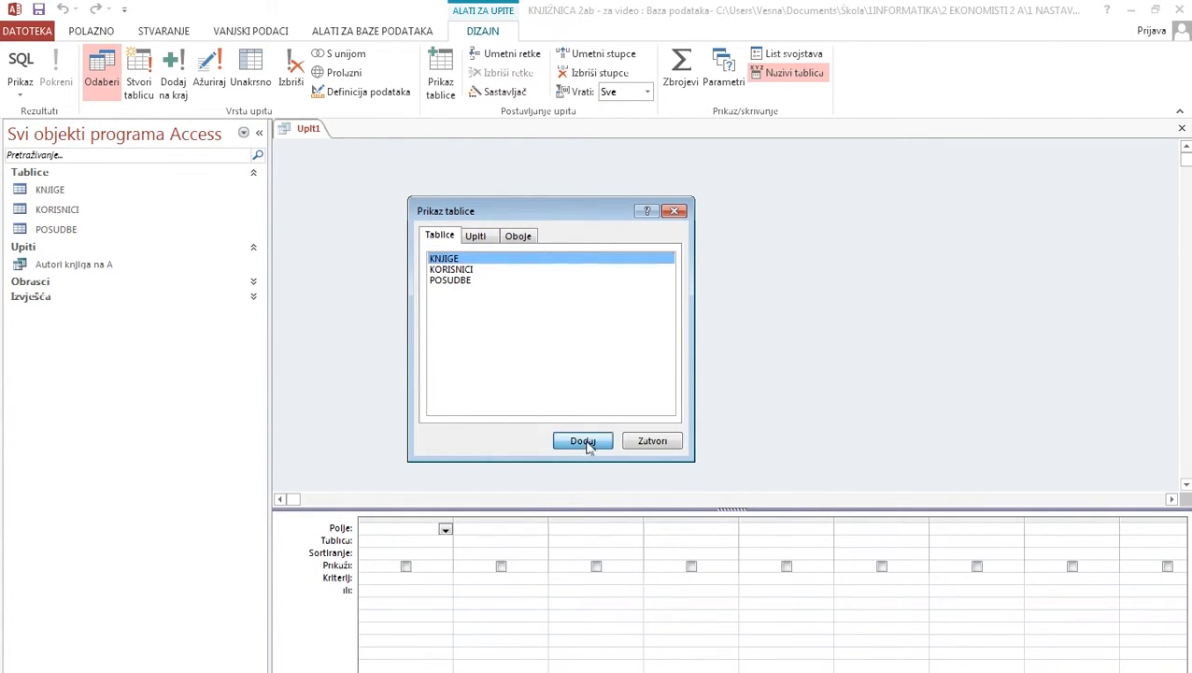
click(658, 448)
drag(383, 266, 384, 359)
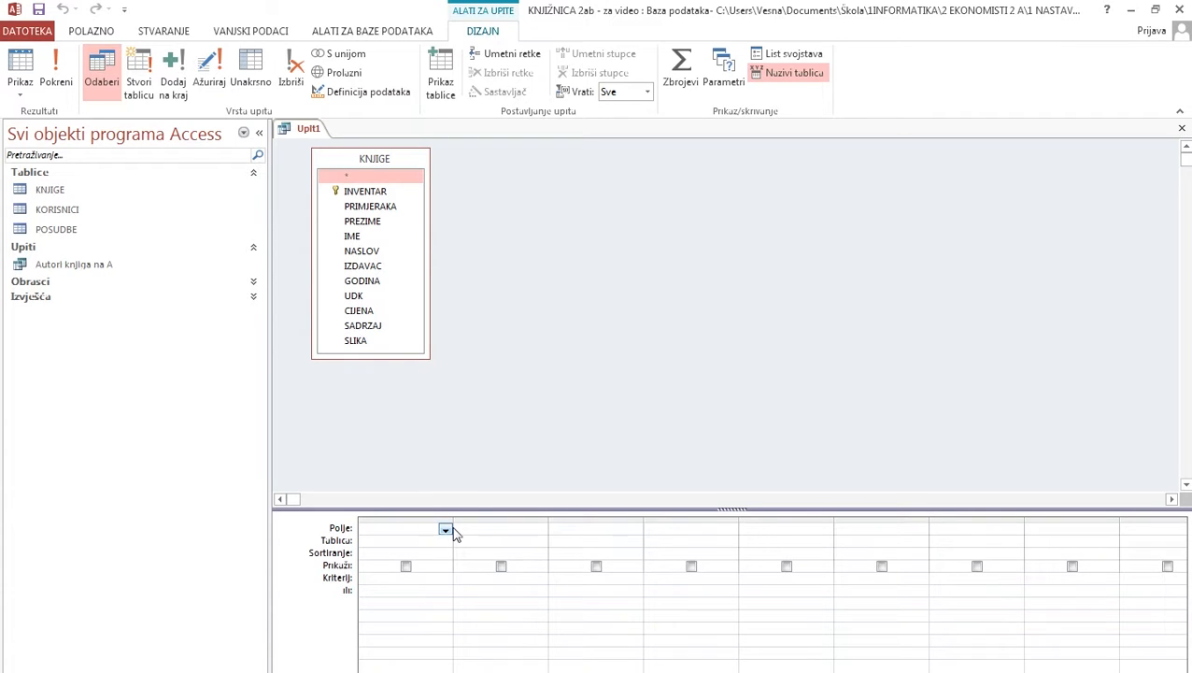
- Add the NASLOV field with the criterion Like [Upiši naslov knjige: ] and widen its column to fit the expression
drag(454, 521, 497, 523)
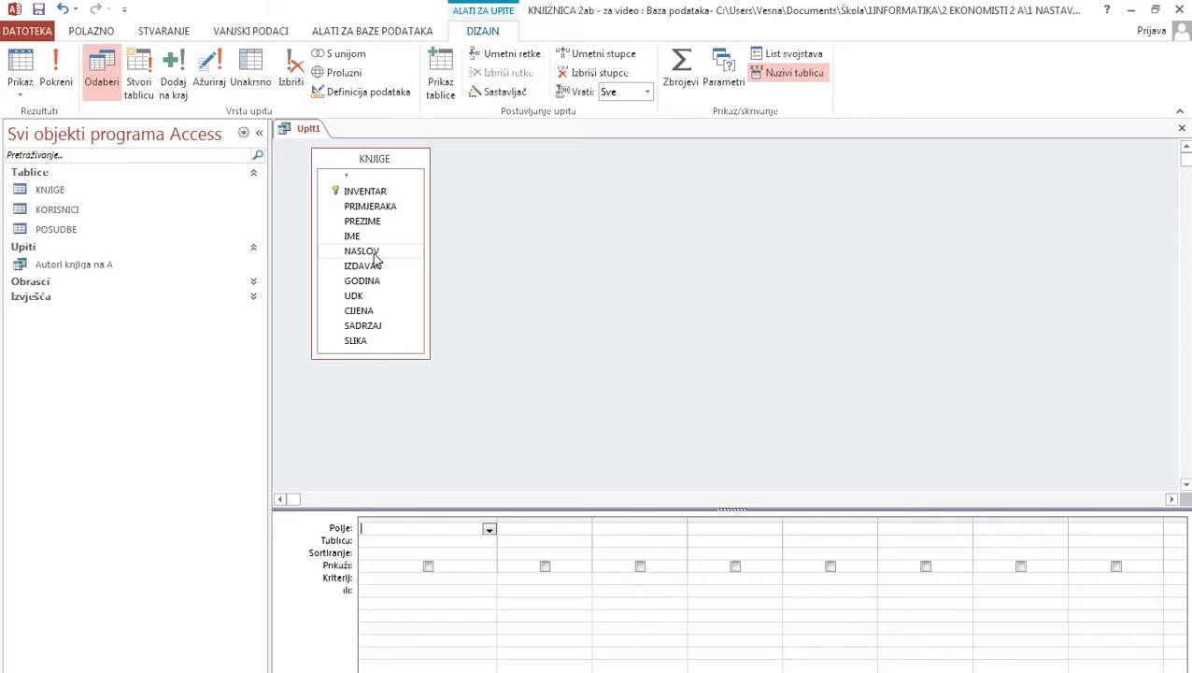
double_click(374, 252)
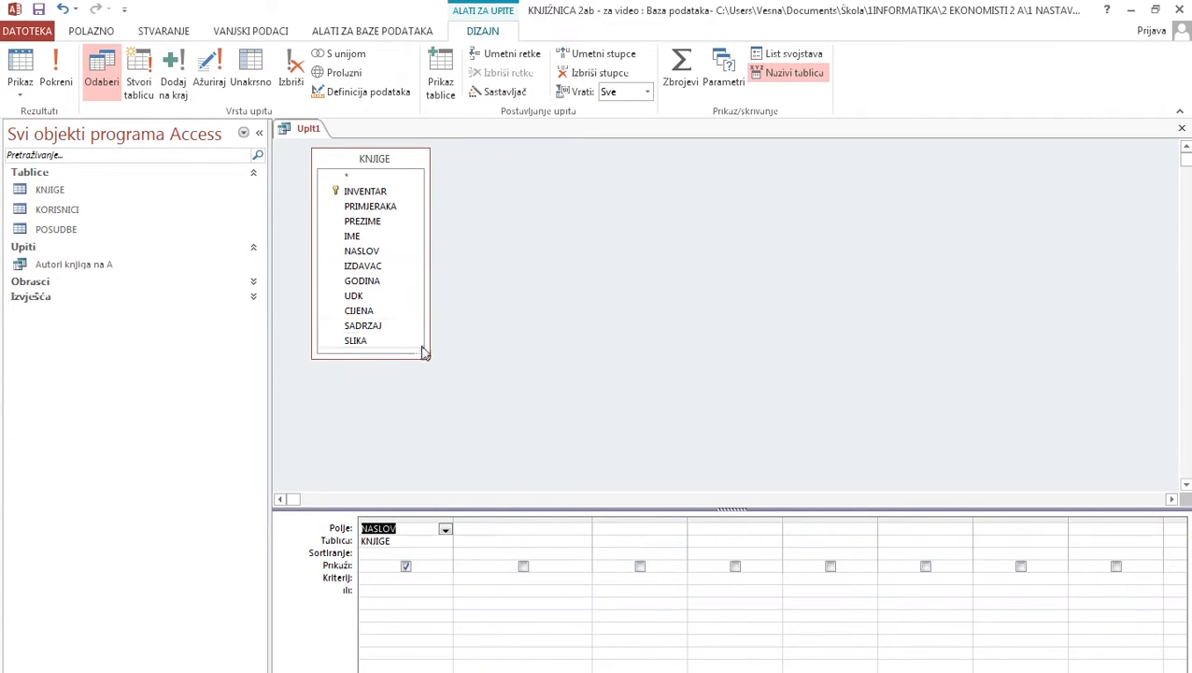
click(396, 579)
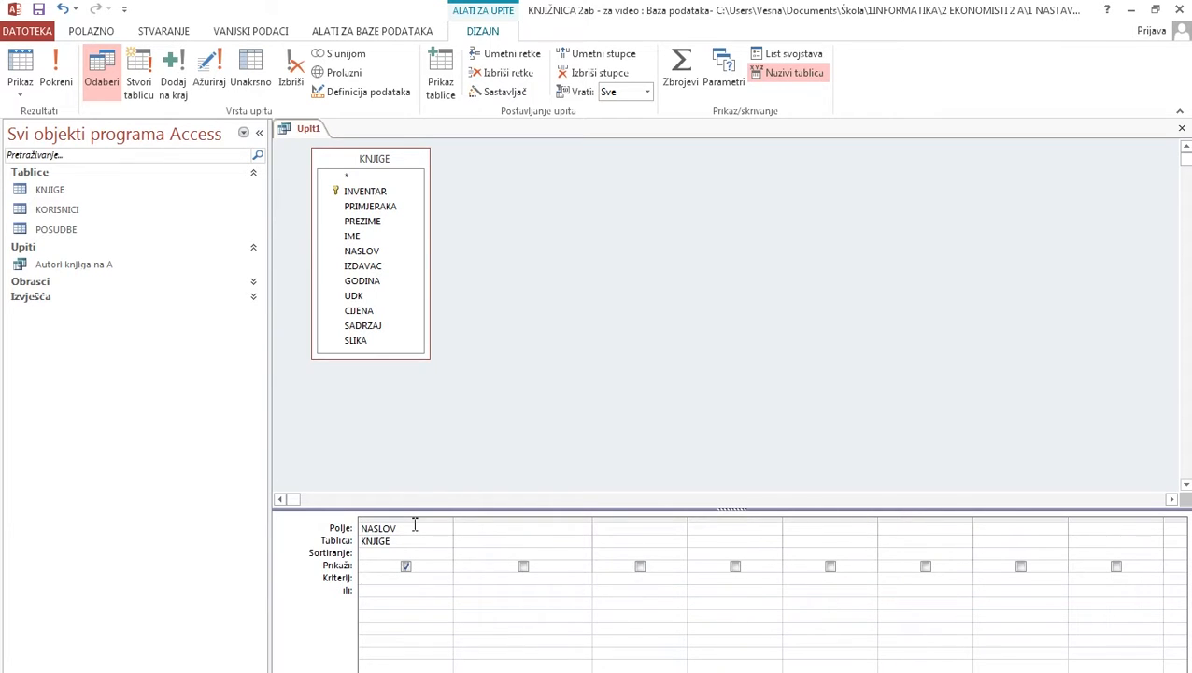
text(Like)
text([)
text(Upi)
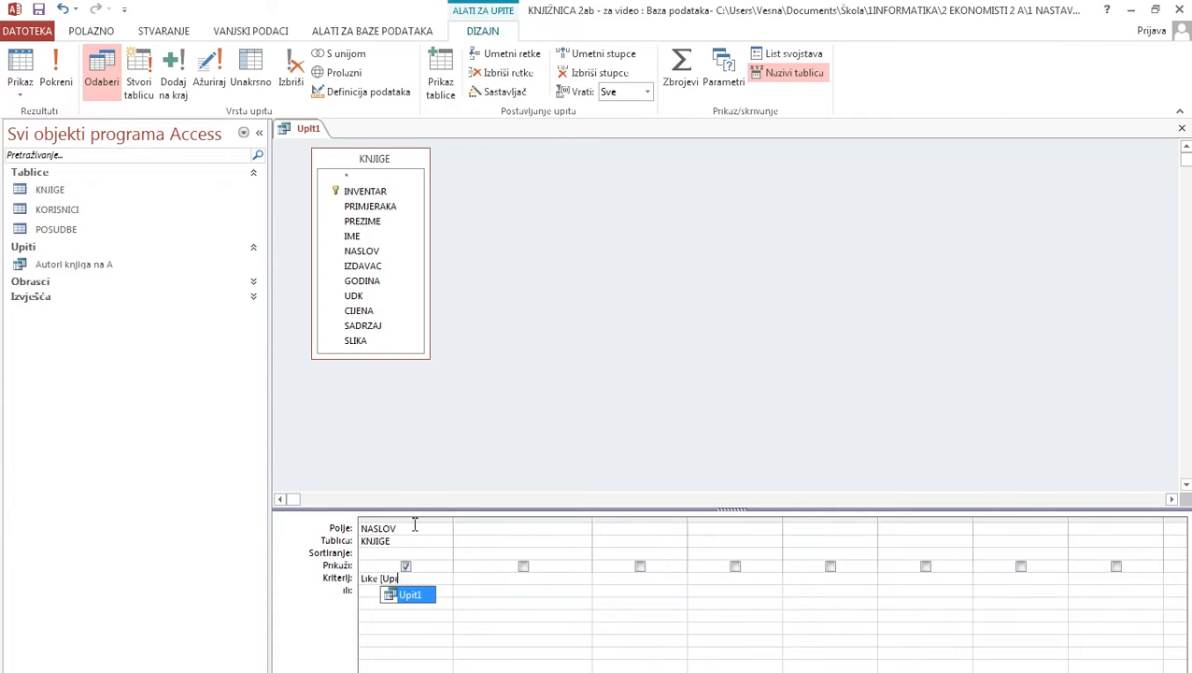
text(ši naslov knjige)
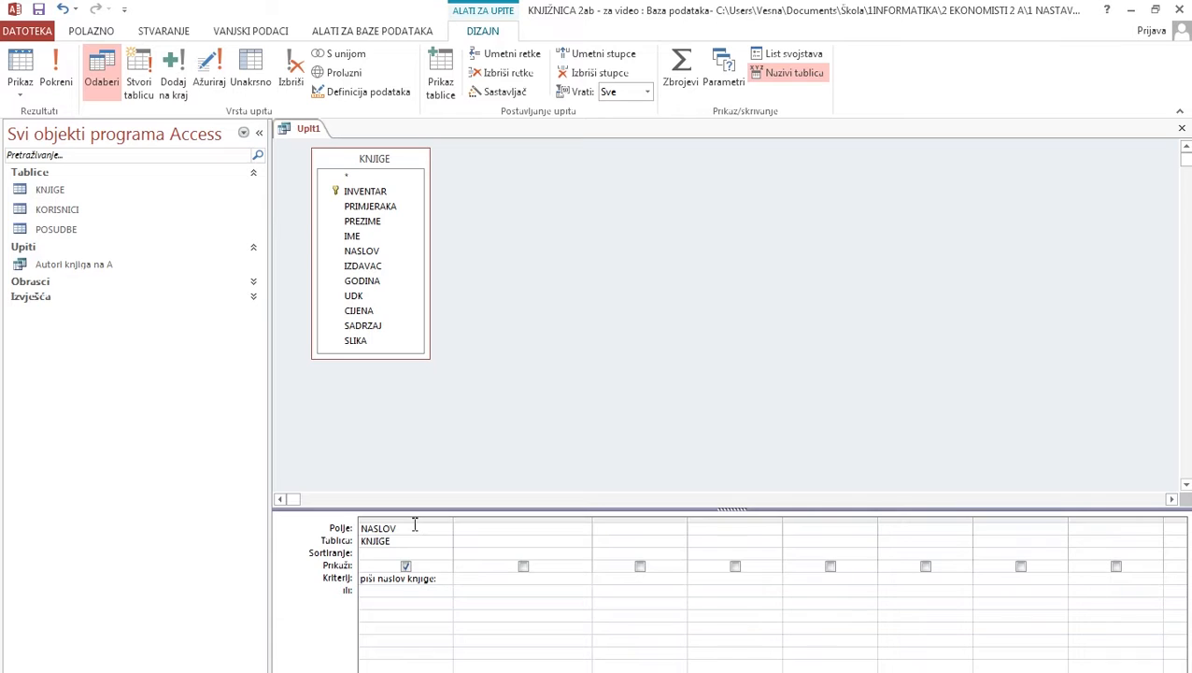
text(: ])
key(Return)
drag(453, 521, 475, 522)
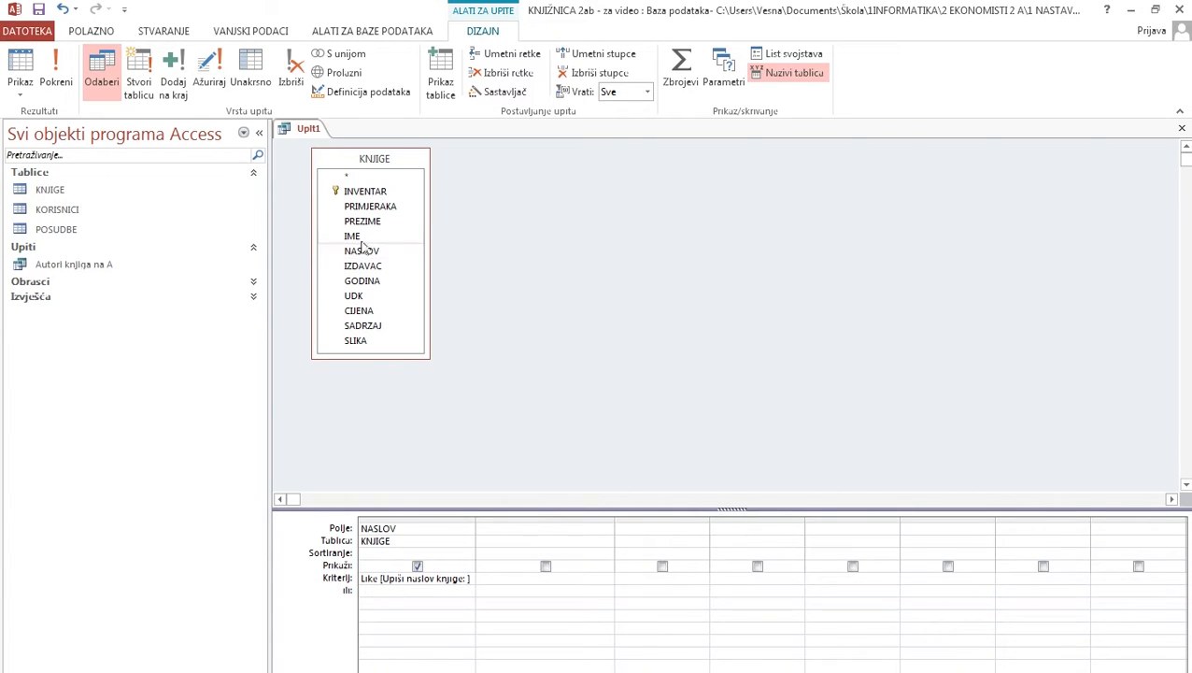
- Add the PRIMJERAKA, PREZIME, IME, IZDAVAC and GODINA fields from KNJIGE to the query grid
double_click(379, 207)
double_click(374, 221)
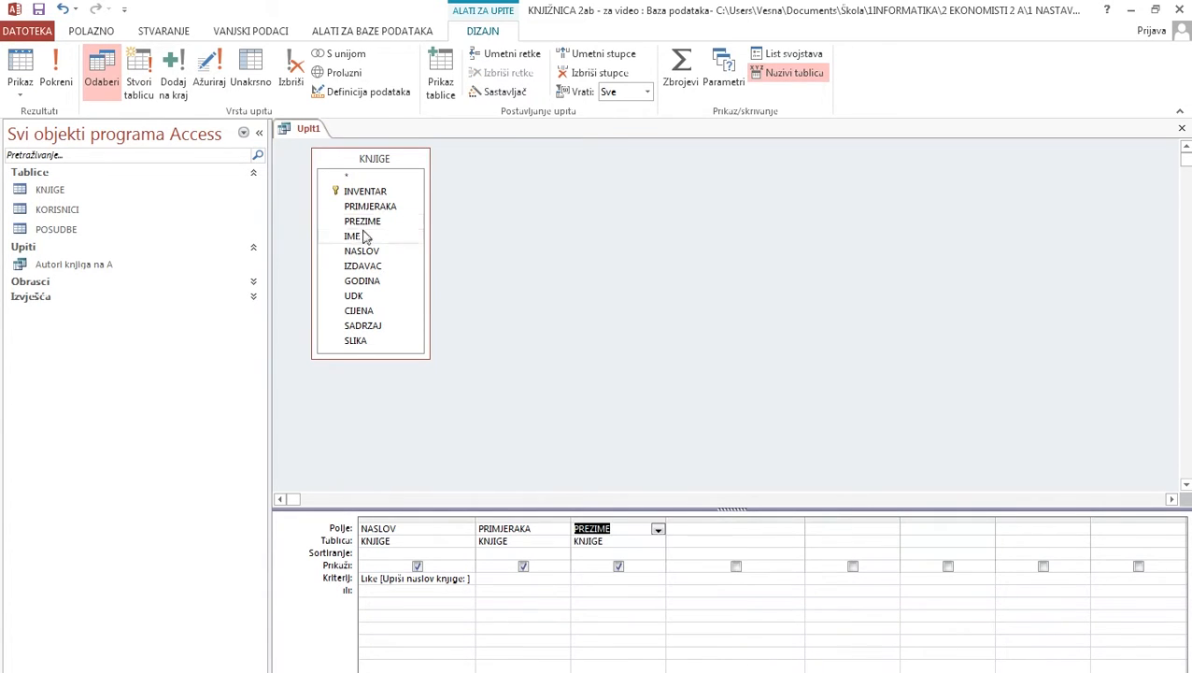
double_click(370, 236)
double_click(378, 267)
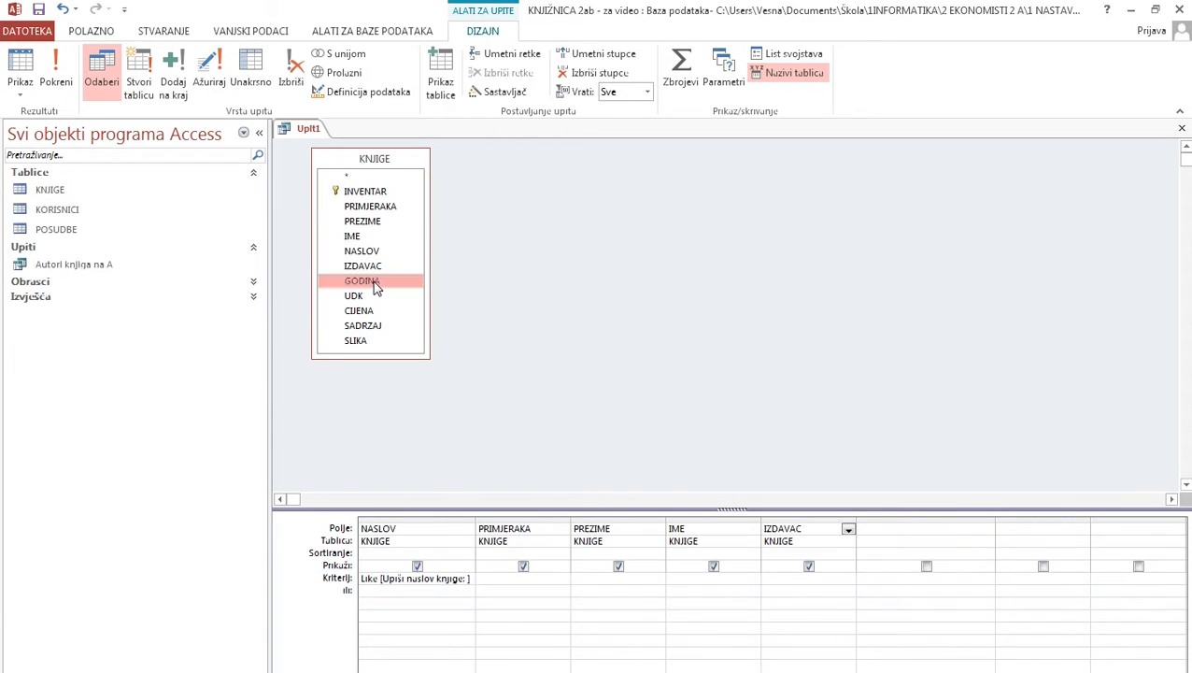
double_click(374, 283)
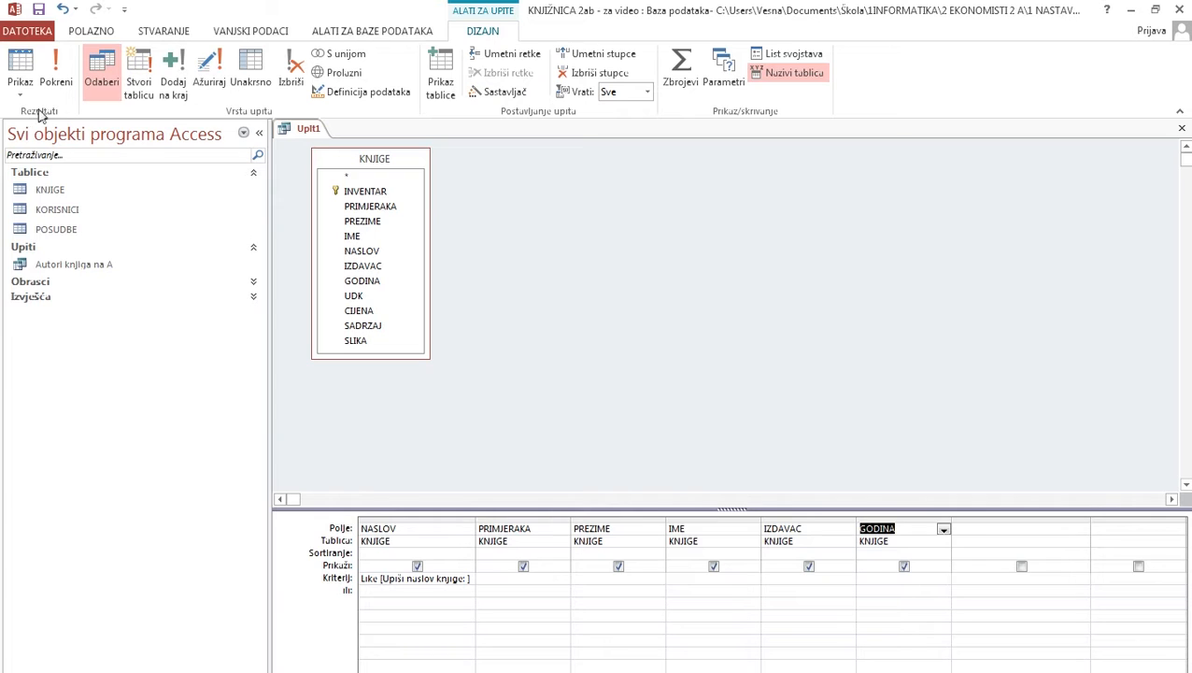
- Run the query with "kiklop" as the book title parameter
click(57, 80)
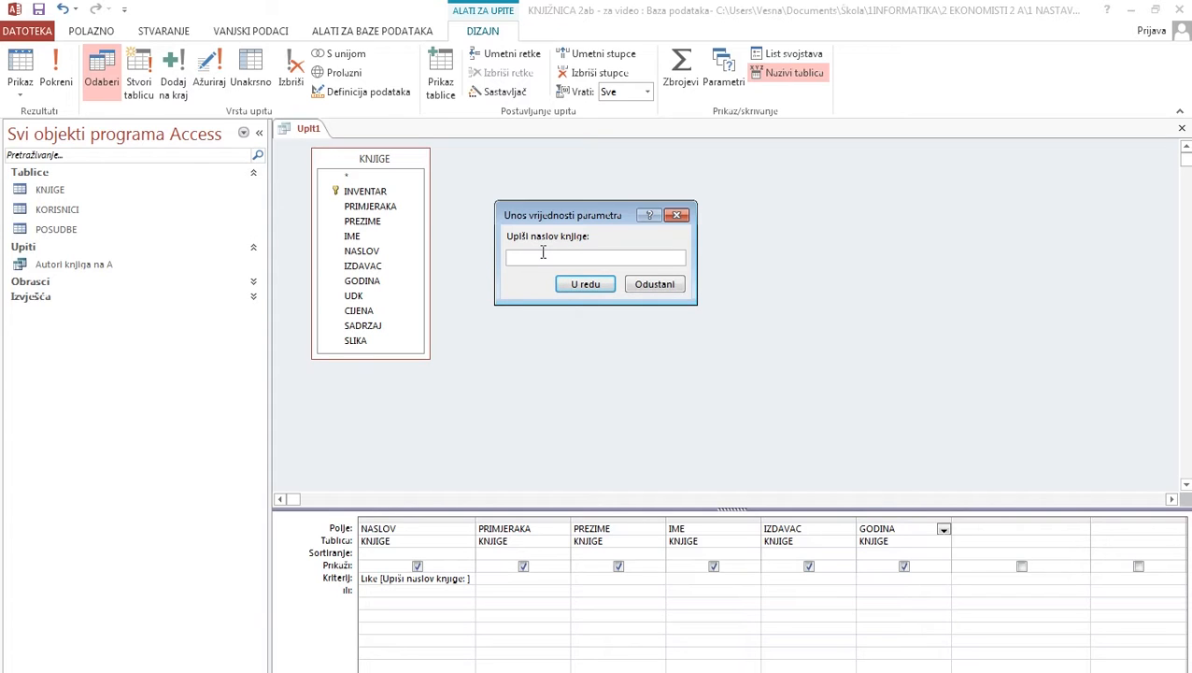
text(kiklop)
click(596, 286)
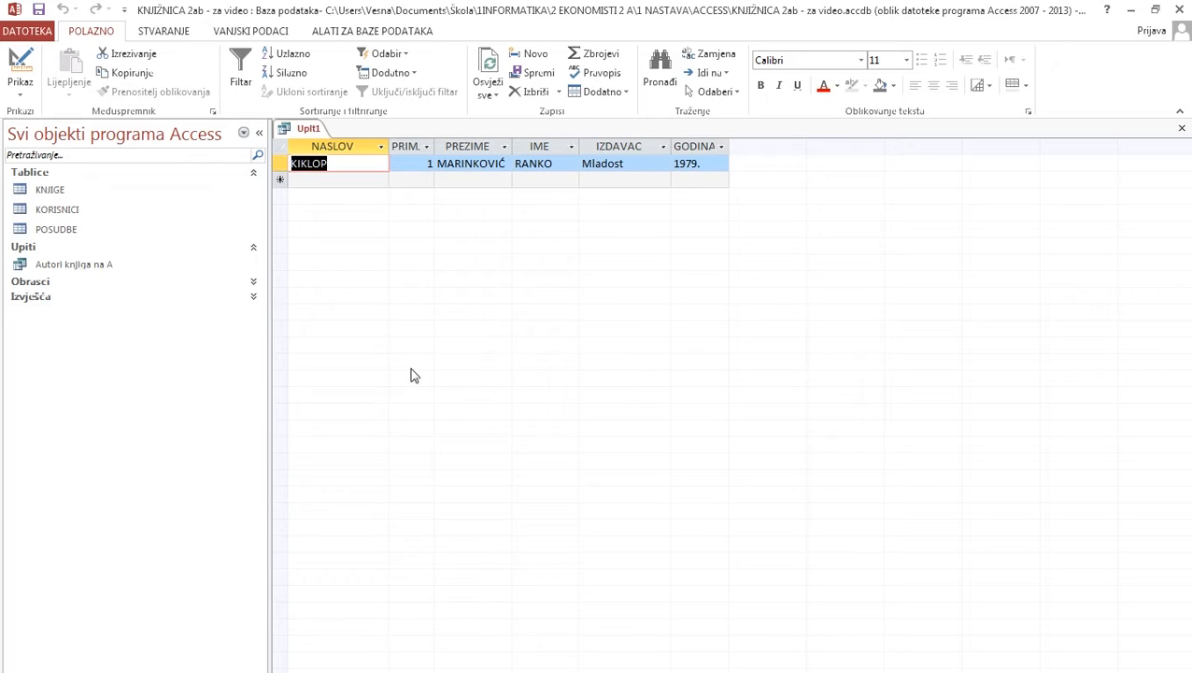
- Save the query as "Traži knjigu" and close it
right_click(306, 133)
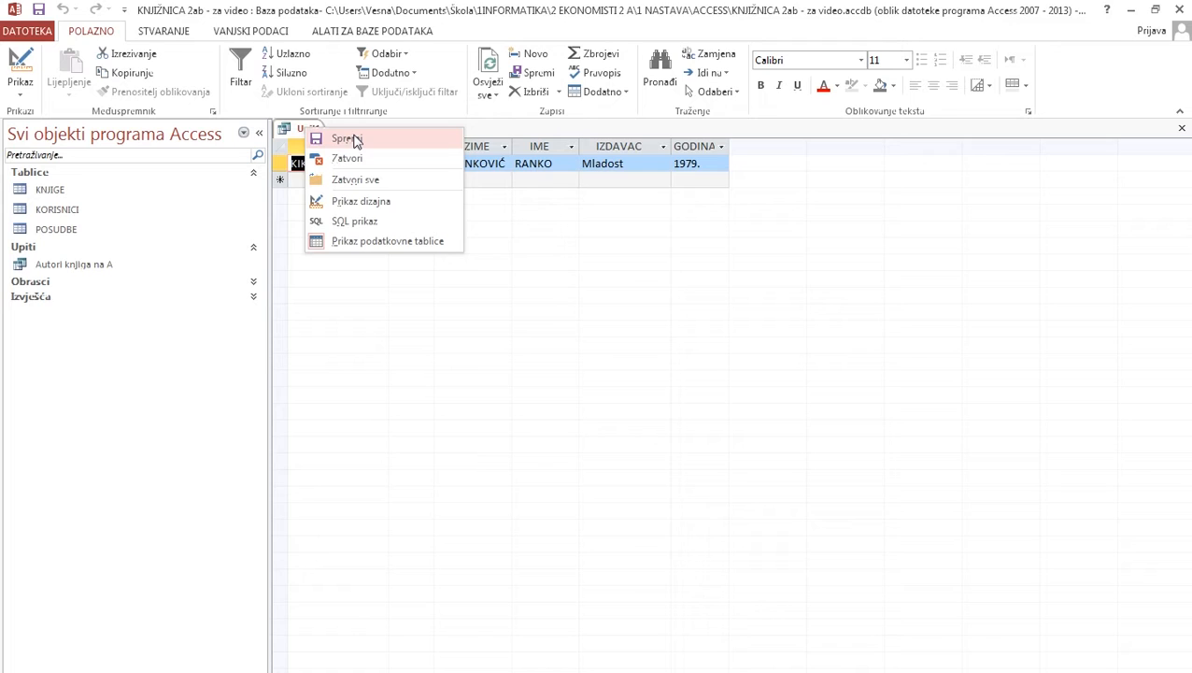
click(347, 138)
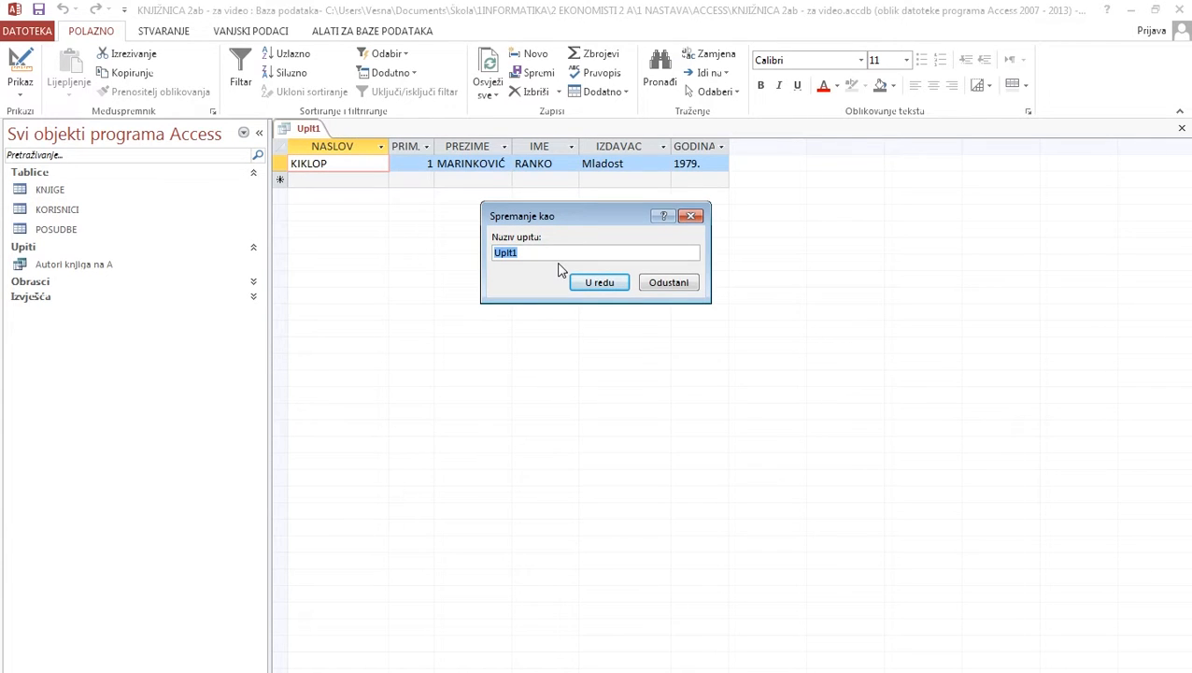
key(BackSpace)
text(Traži knjigu)
click(599, 281)
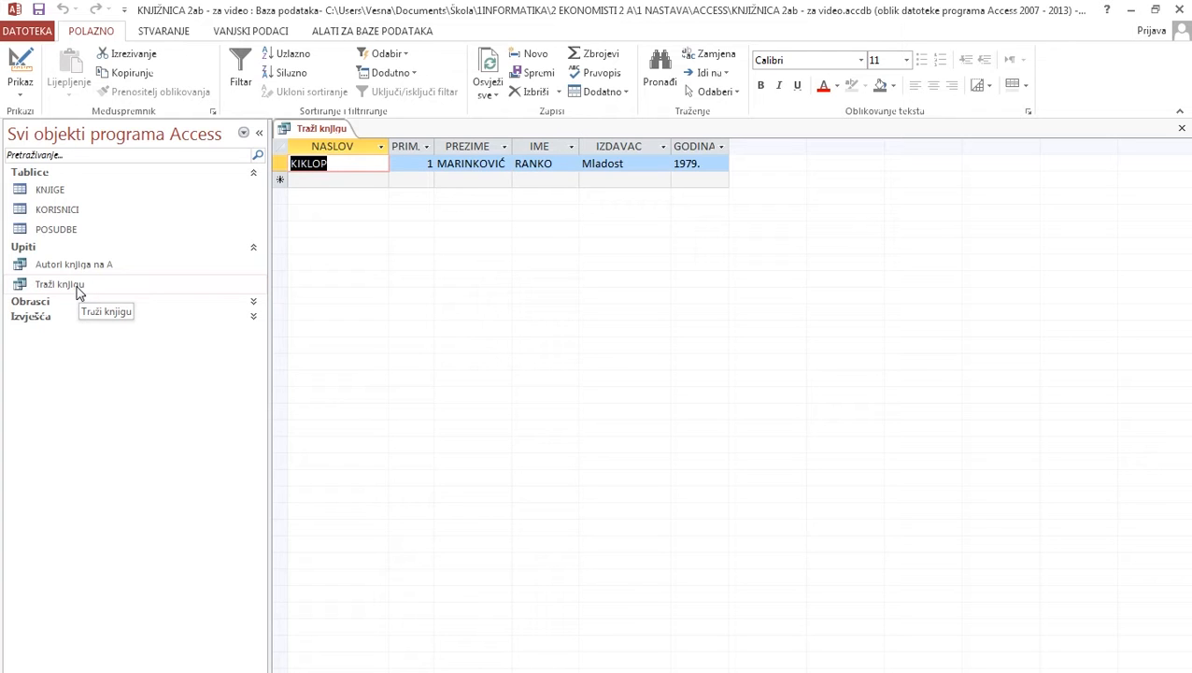
click(1181, 128)
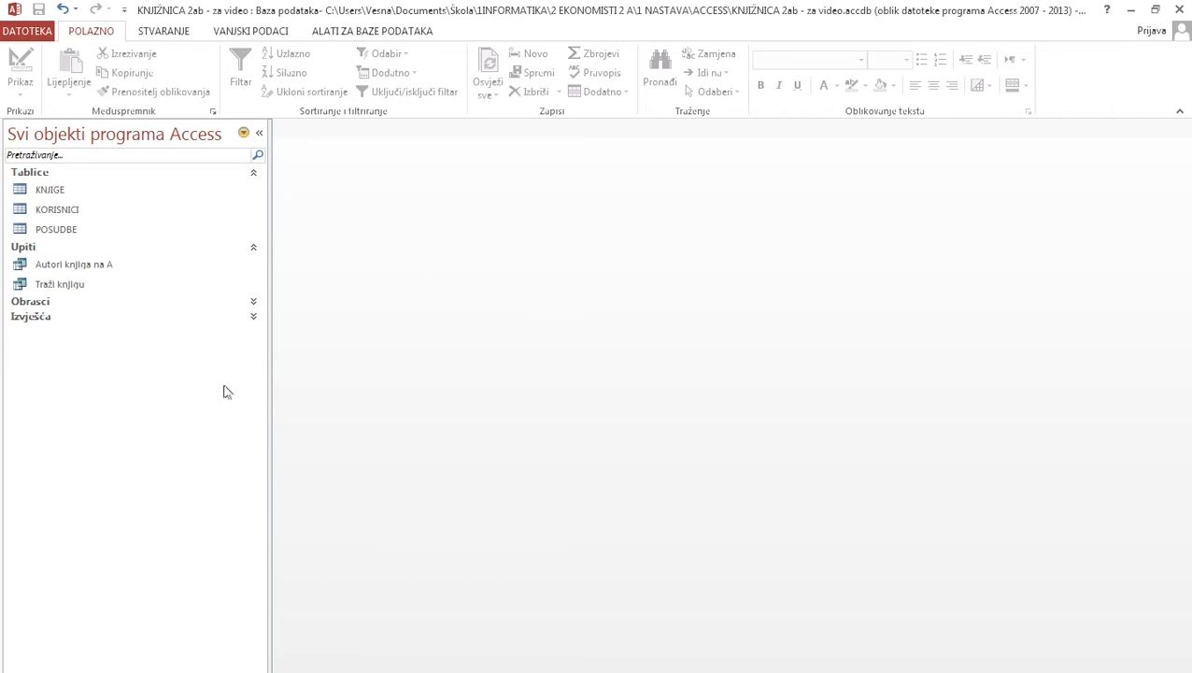
- Run the saved Traži knjigu query for the title "sloboda", then close its results
double_click(76, 291)
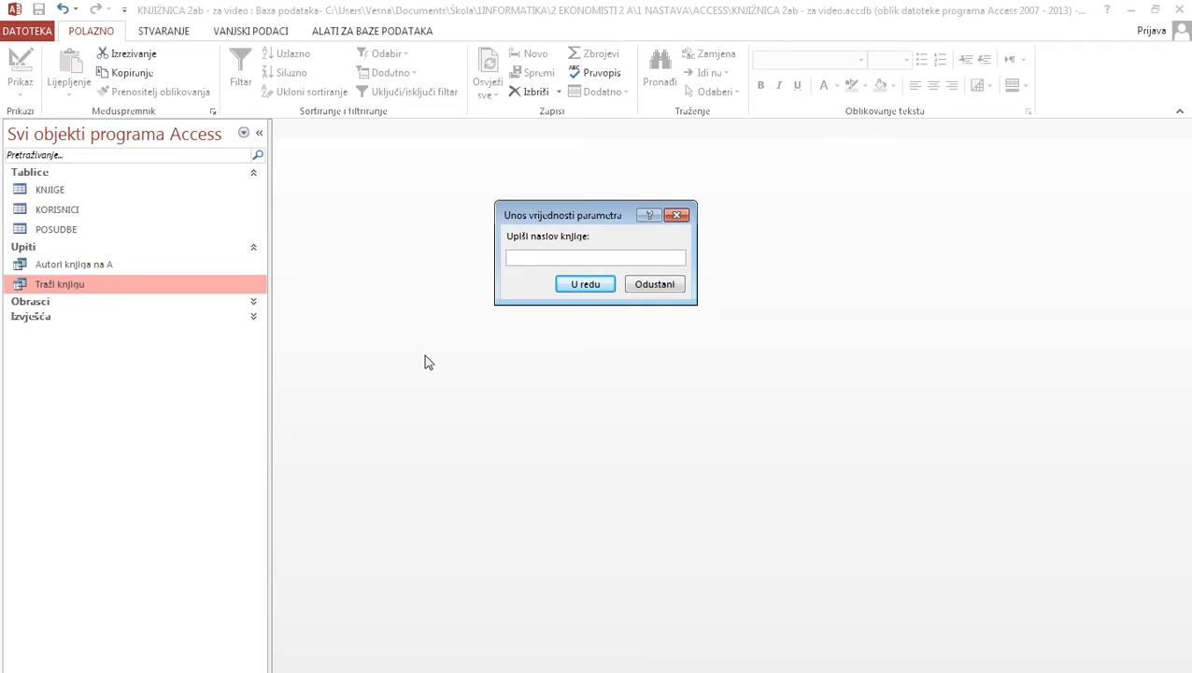
text(sloboda)
key(Return)
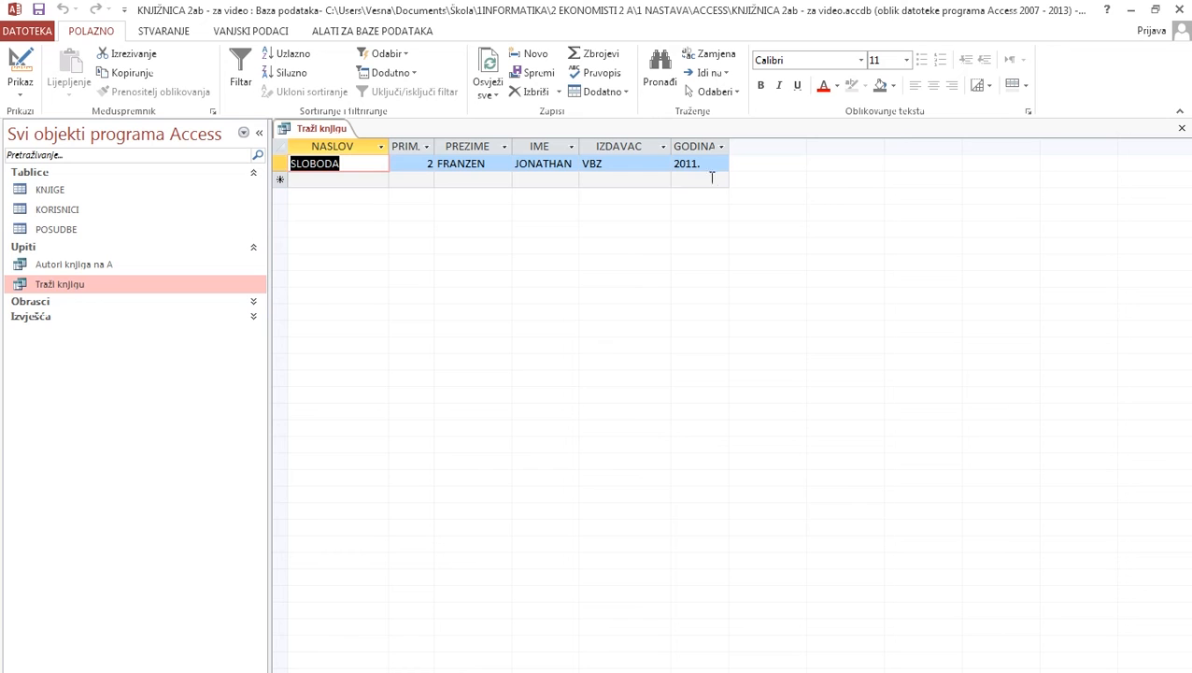
click(1182, 131)
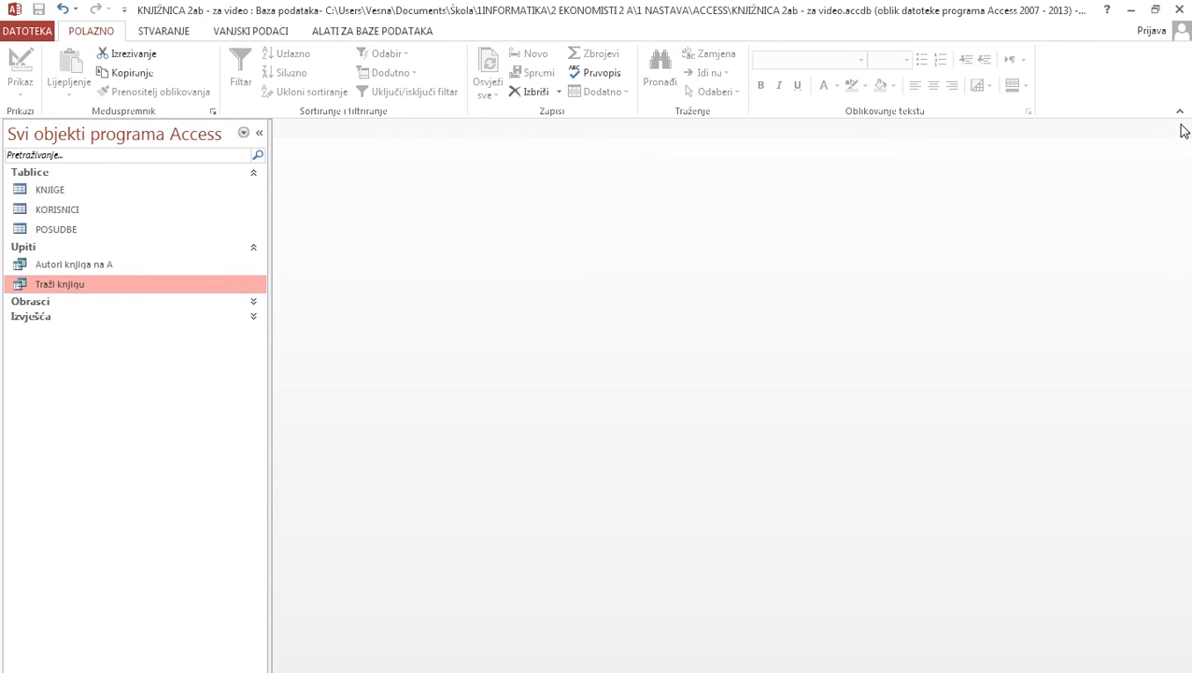